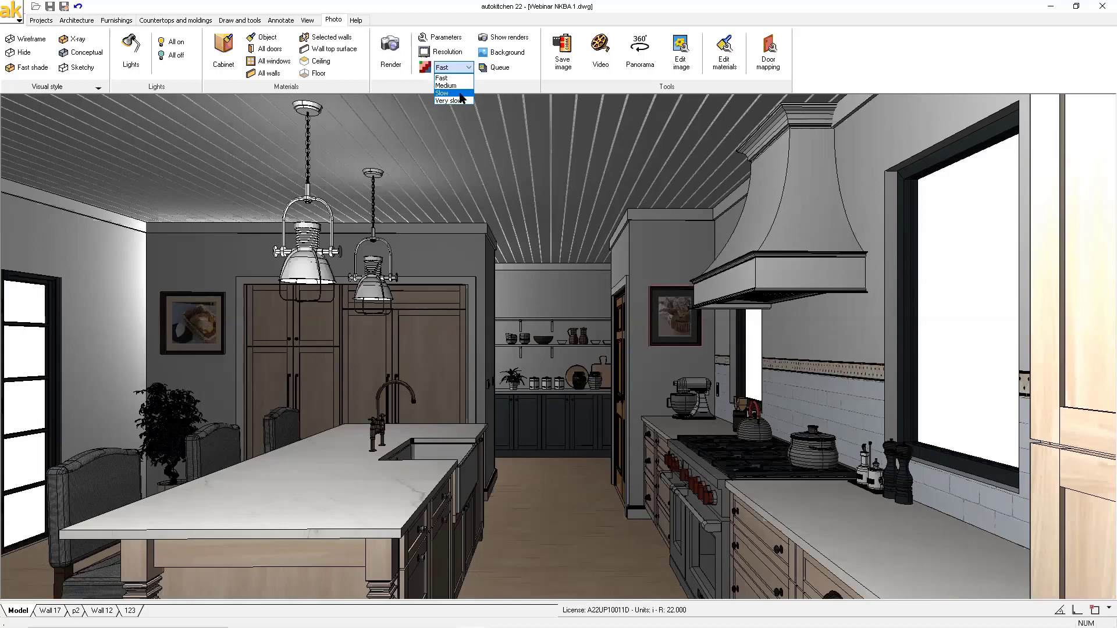
# Step: Open the cabinet materials assignment, look through the user material groups Samples and User 1, and close it without changes
pyautogui.click(219, 49)
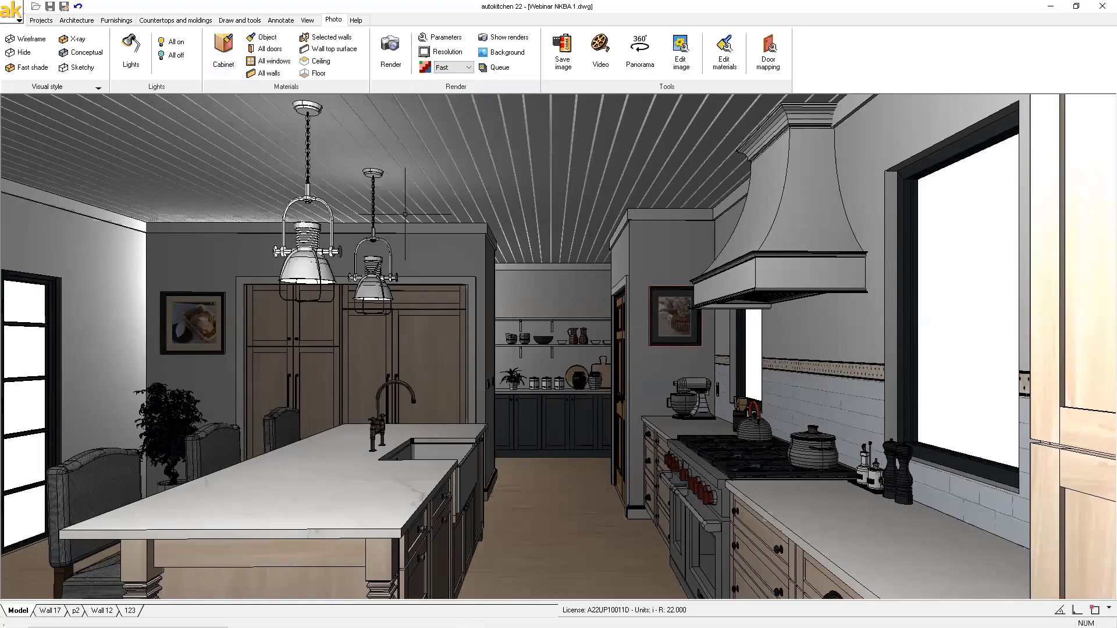
pyautogui.click(226, 51)
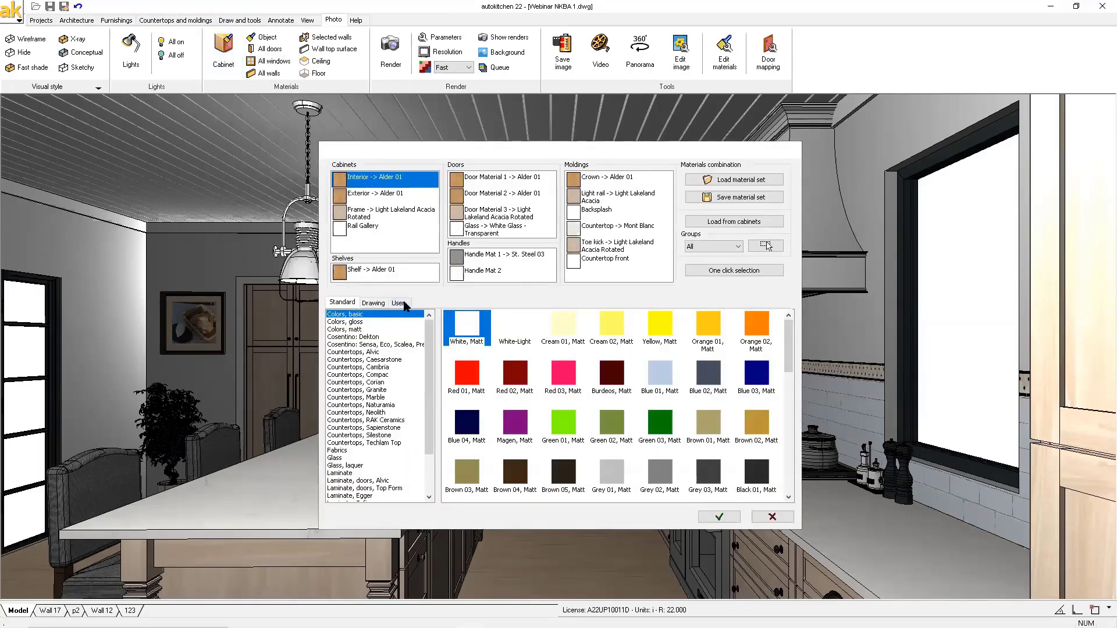
pyautogui.click(398, 303)
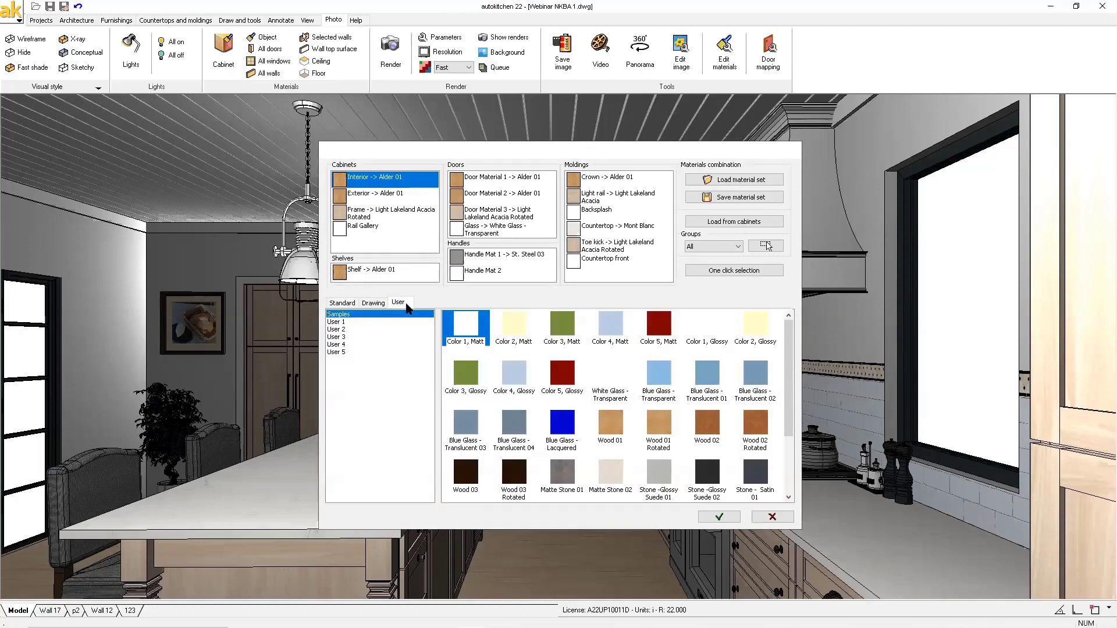
pyautogui.click(368, 322)
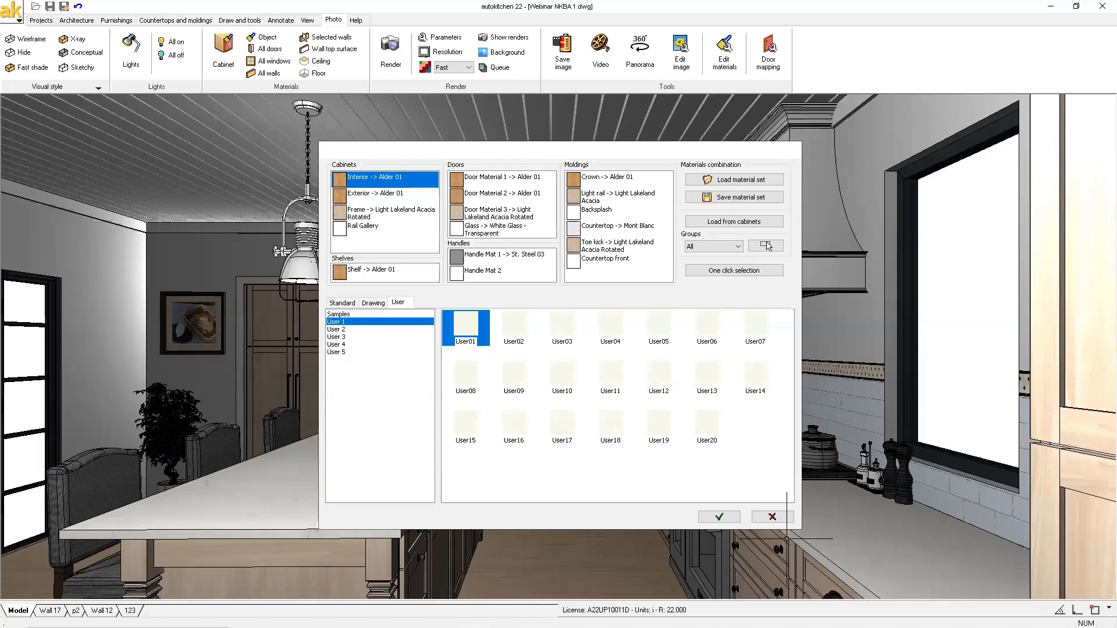
pyautogui.click(775, 516)
# Step: Switch to the floor plan view and turn on the wall labels and dimensions
pyautogui.rightClick(527, 219)
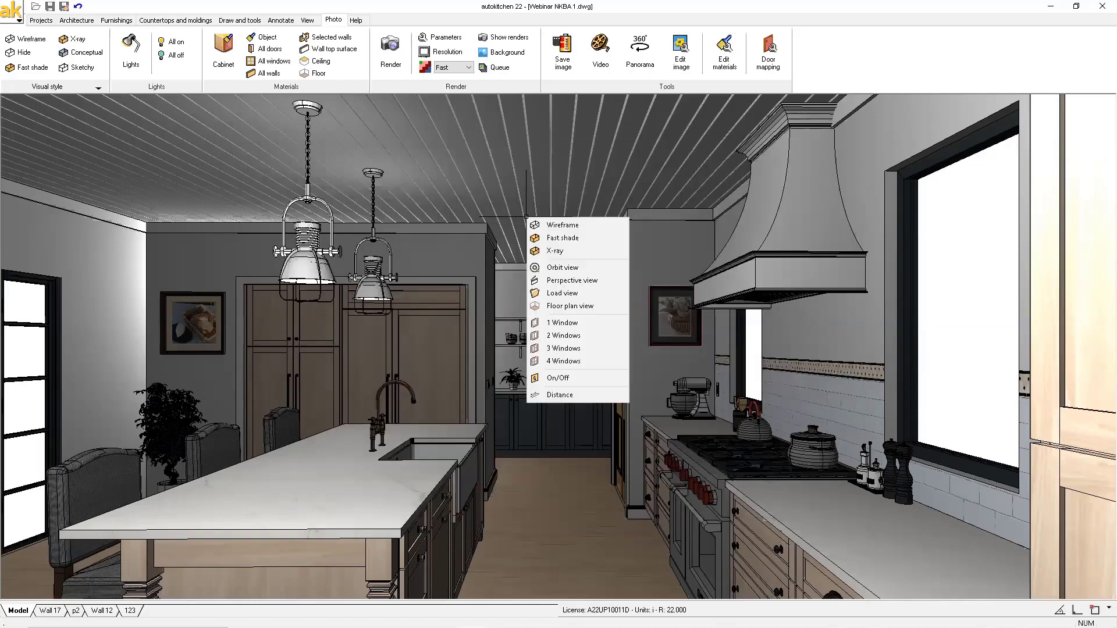
pyautogui.click(567, 305)
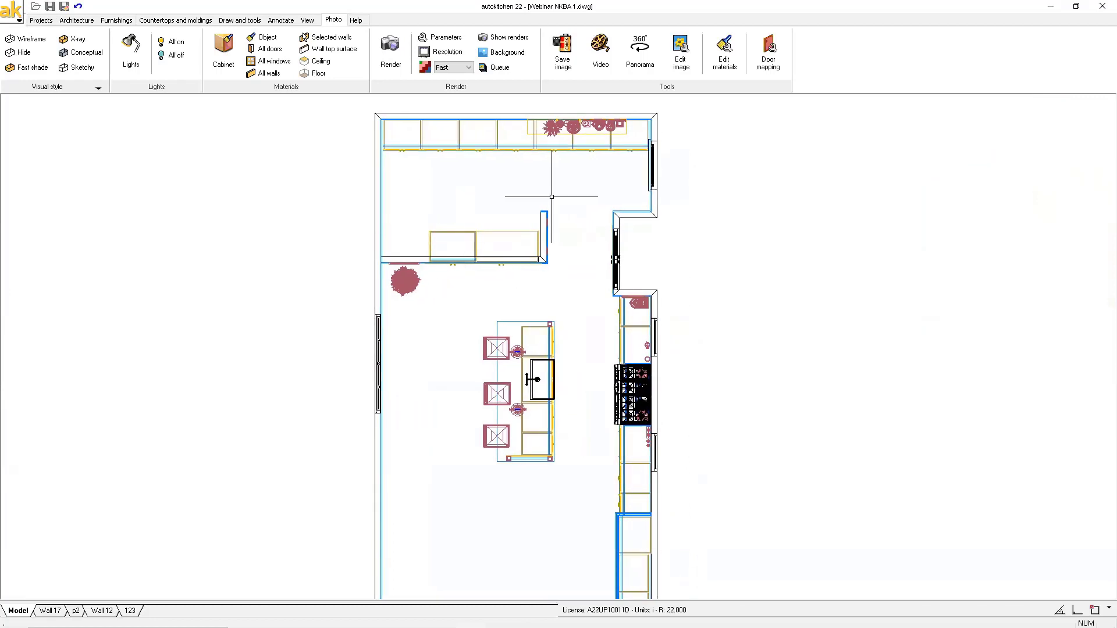
pyautogui.click(306, 20)
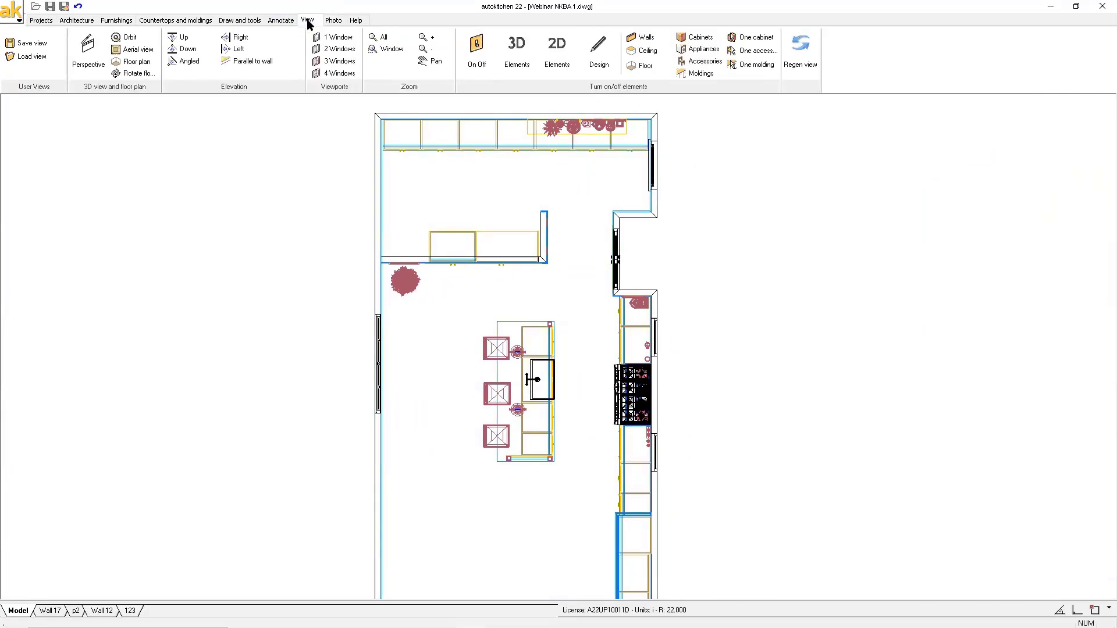
pyautogui.click(476, 55)
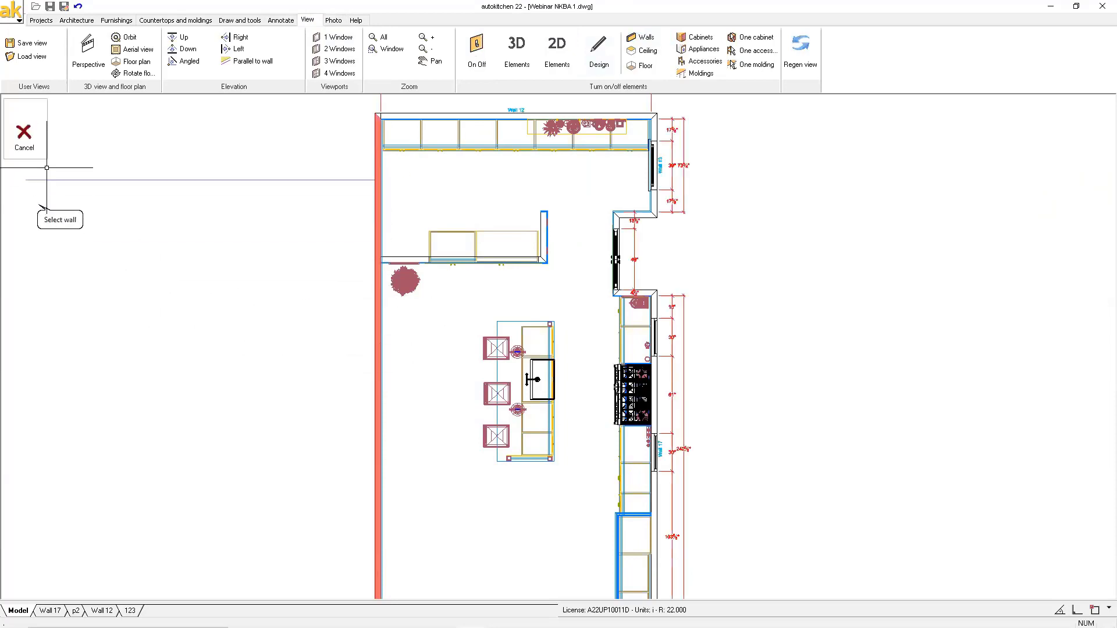
pyautogui.click(25, 140)
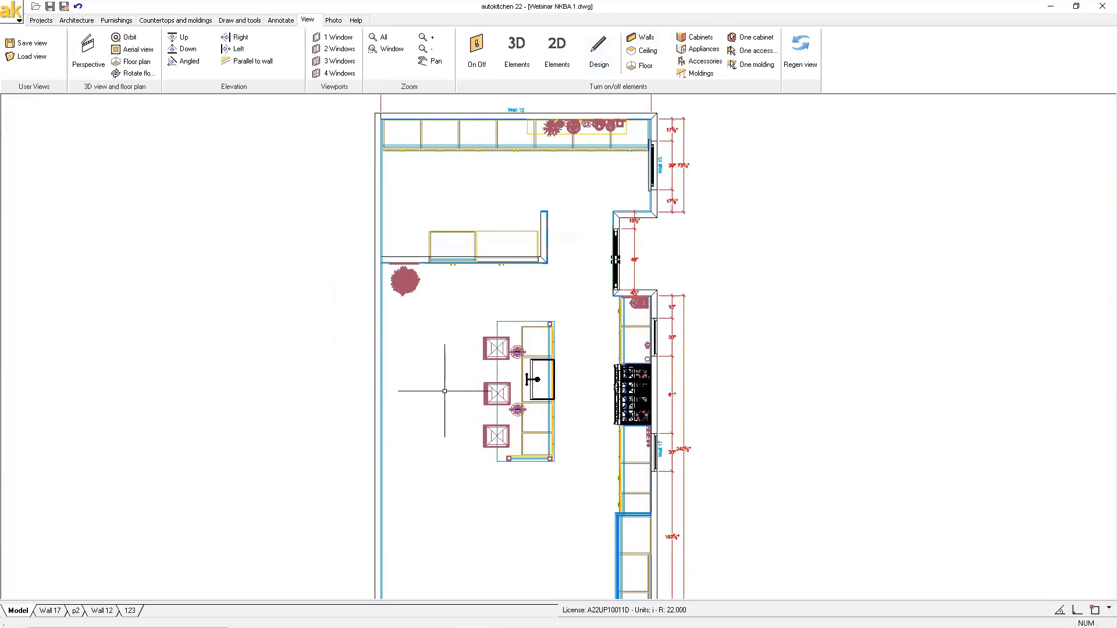
# Step: Examine the whole kitchen from above in a fast-shaded orbit view, and return to the floor plan view
pyautogui.rightClick(575, 194)
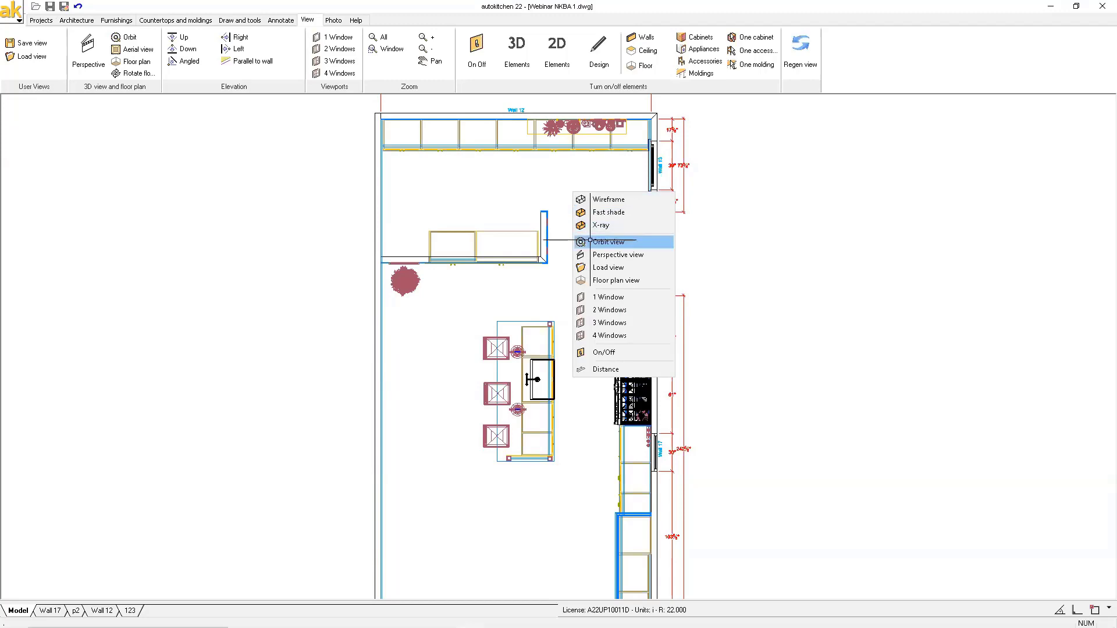
pyautogui.click(608, 241)
pyautogui.moveTo(550, 310); pyautogui.dragTo(639, 289)
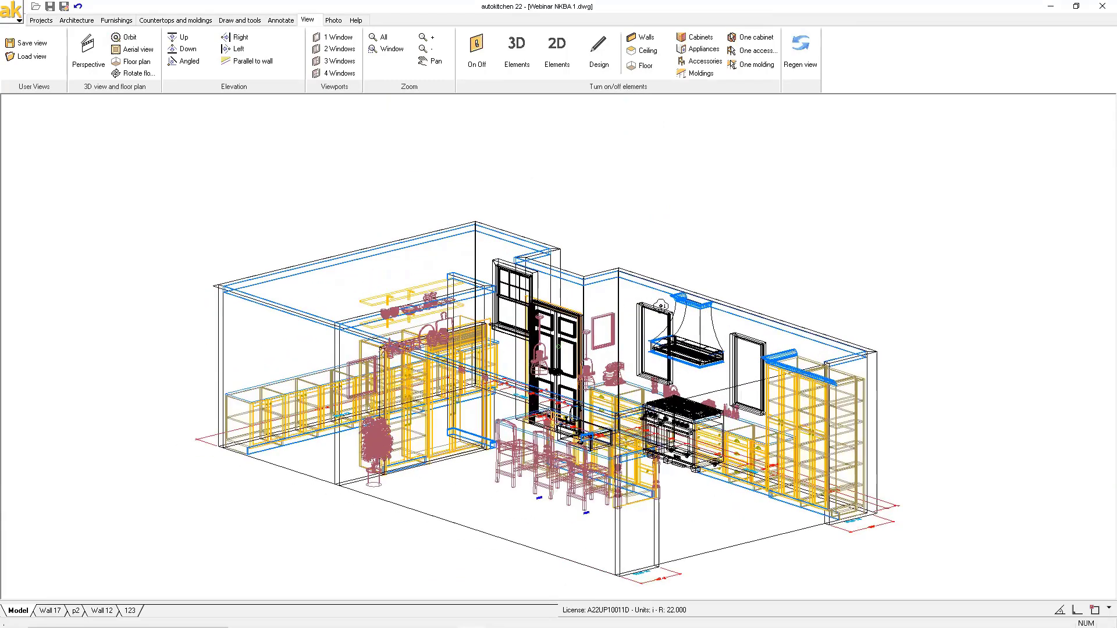
pyautogui.scroll(3, 663, 311)
pyautogui.rightClick(734, 154)
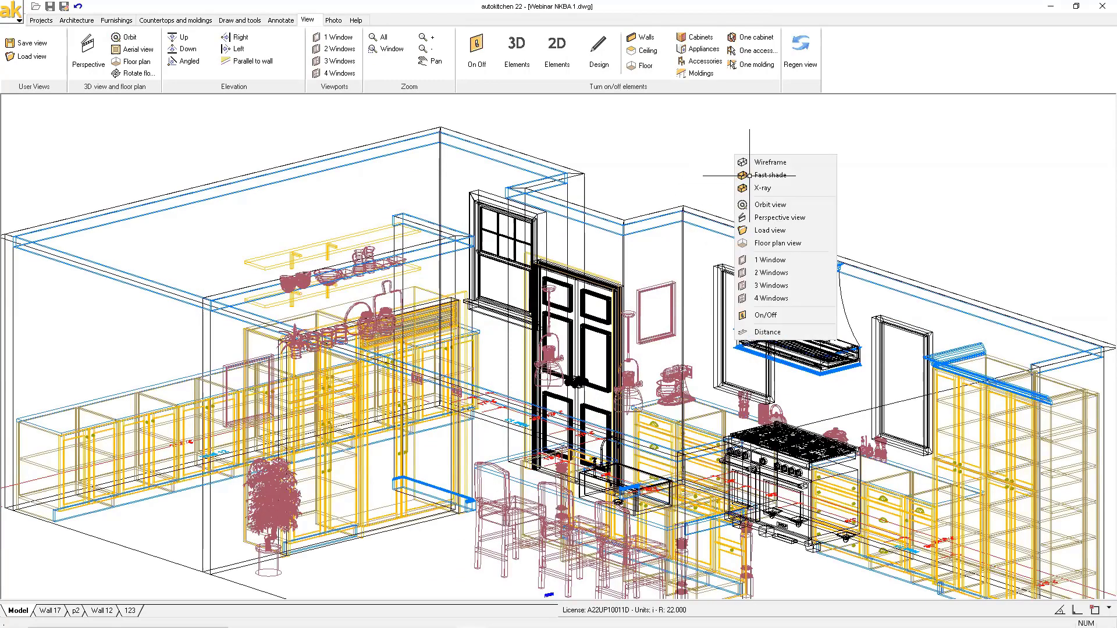
pyautogui.click(740, 175)
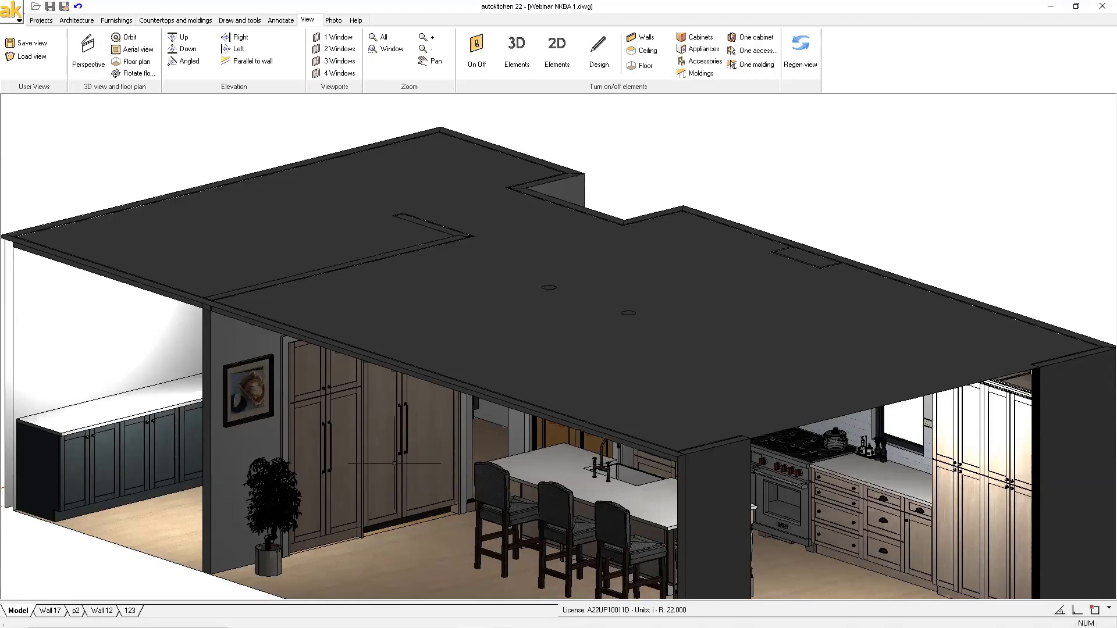
pyautogui.rightClick(768, 162)
pyautogui.click(805, 250)
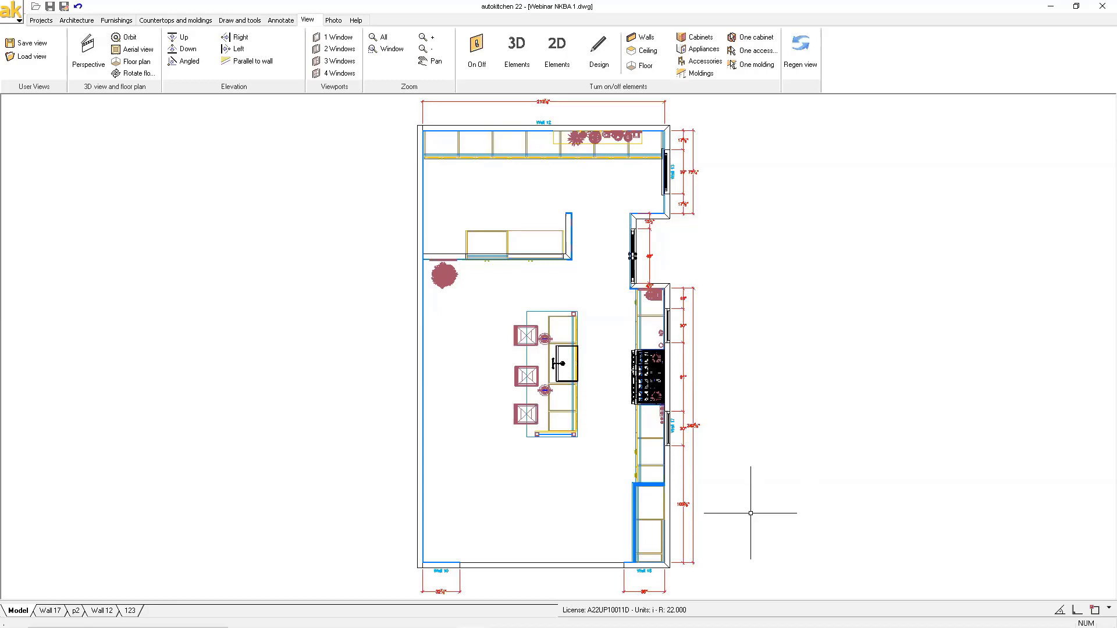
# Step: Switch to the Color Renders presentation slide and return to the autokitchen drawing
pyautogui.moveTo(726, 627)
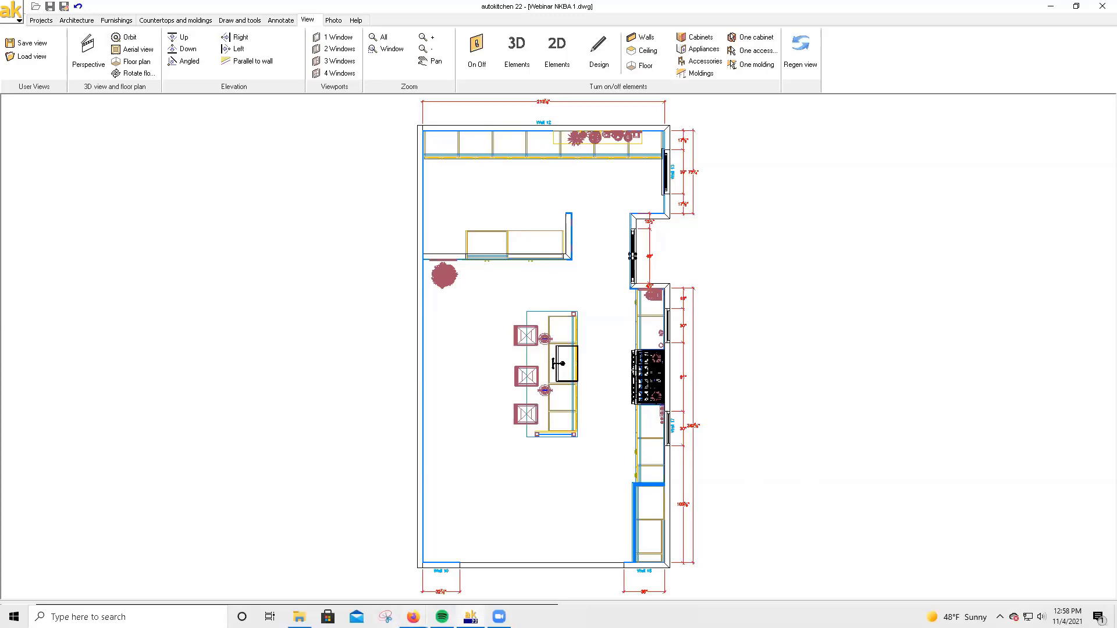
pyautogui.moveTo(413, 616)
pyautogui.click(373, 579)
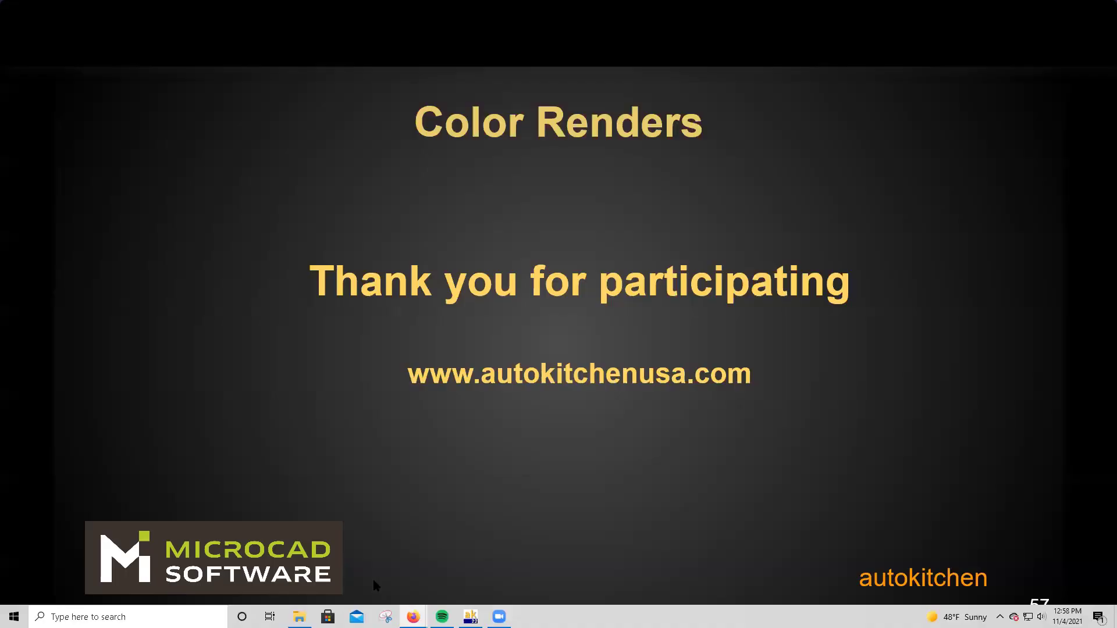
pyautogui.moveTo(494, 627)
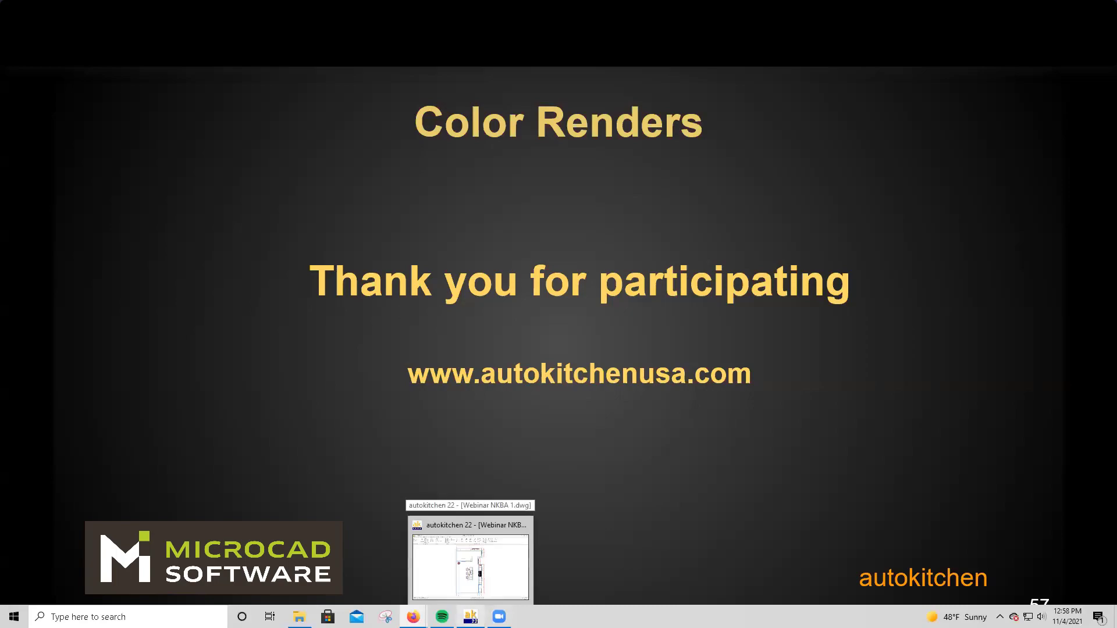
pyautogui.click(470, 558)
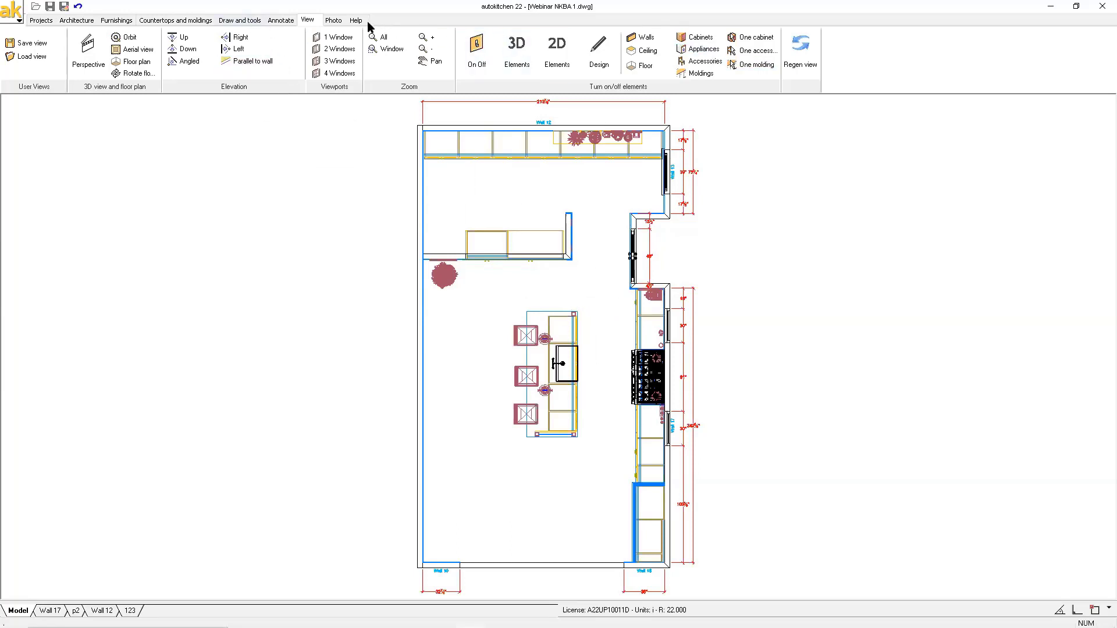
# Step: Try to move the AUTO_01 light to a new insertion point west of its current one, and close the lights list without accepting
pyautogui.click(335, 22)
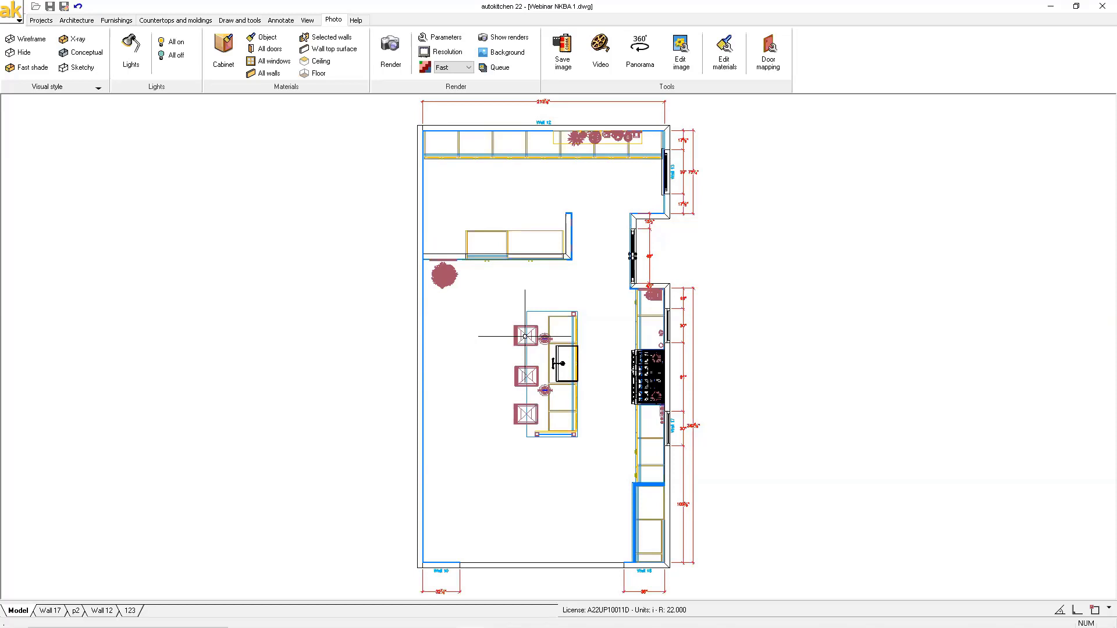
pyautogui.click(131, 51)
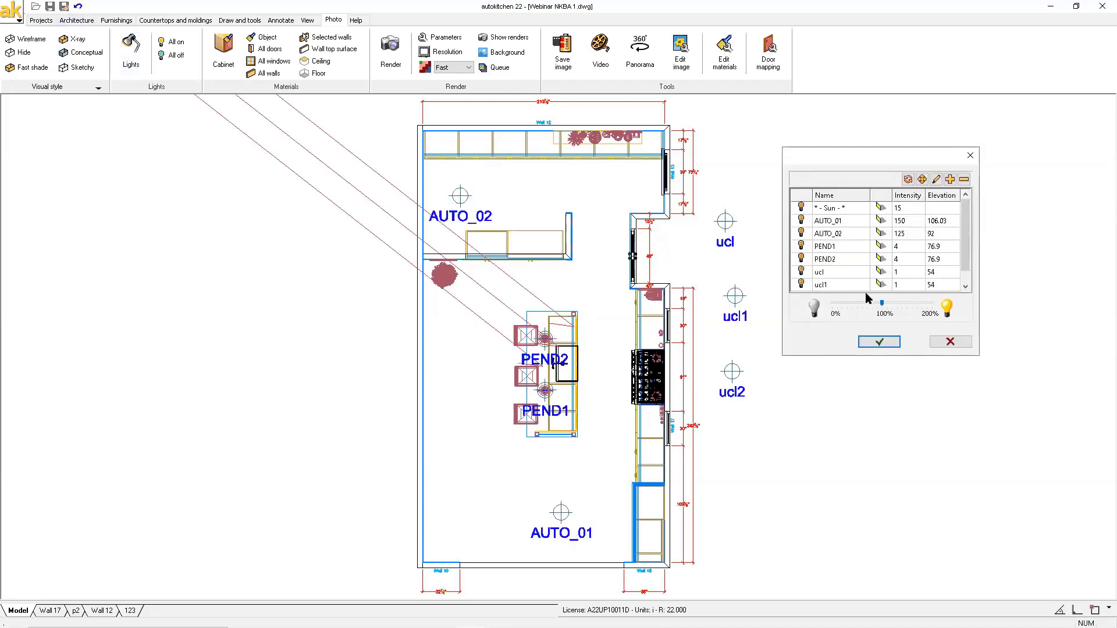
pyautogui.click(847, 218)
pyautogui.click(922, 179)
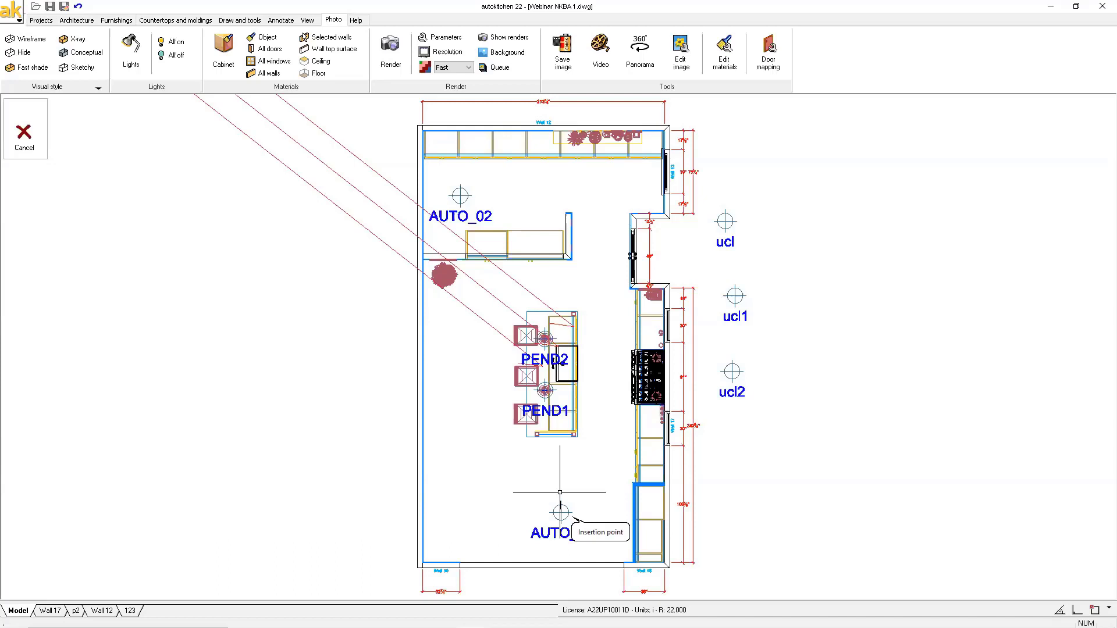
pyautogui.click(529, 501)
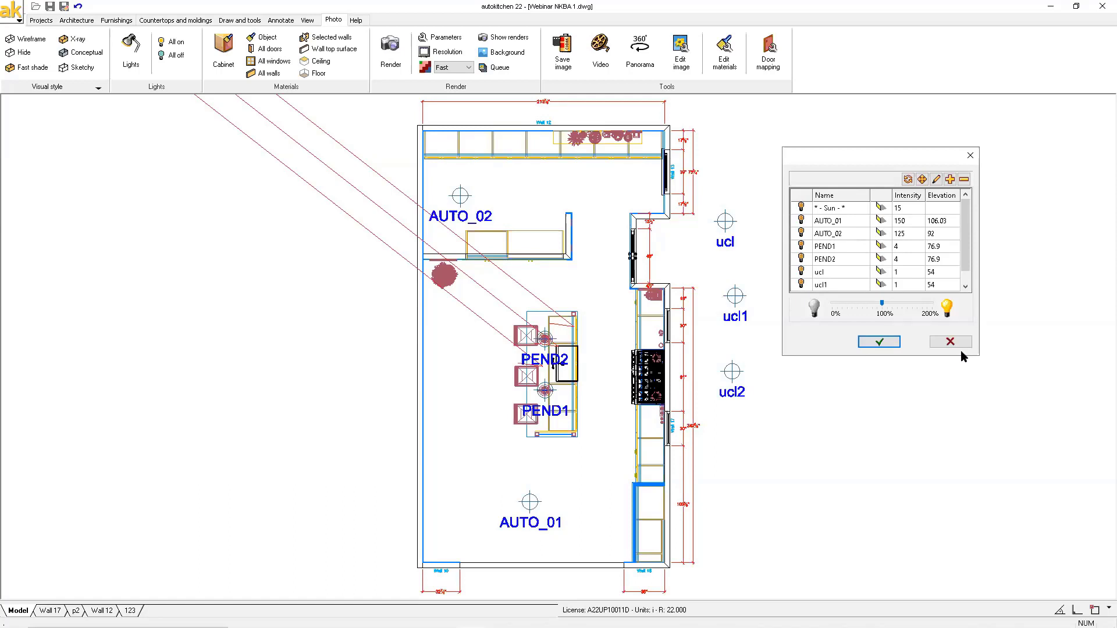
pyautogui.click(954, 343)
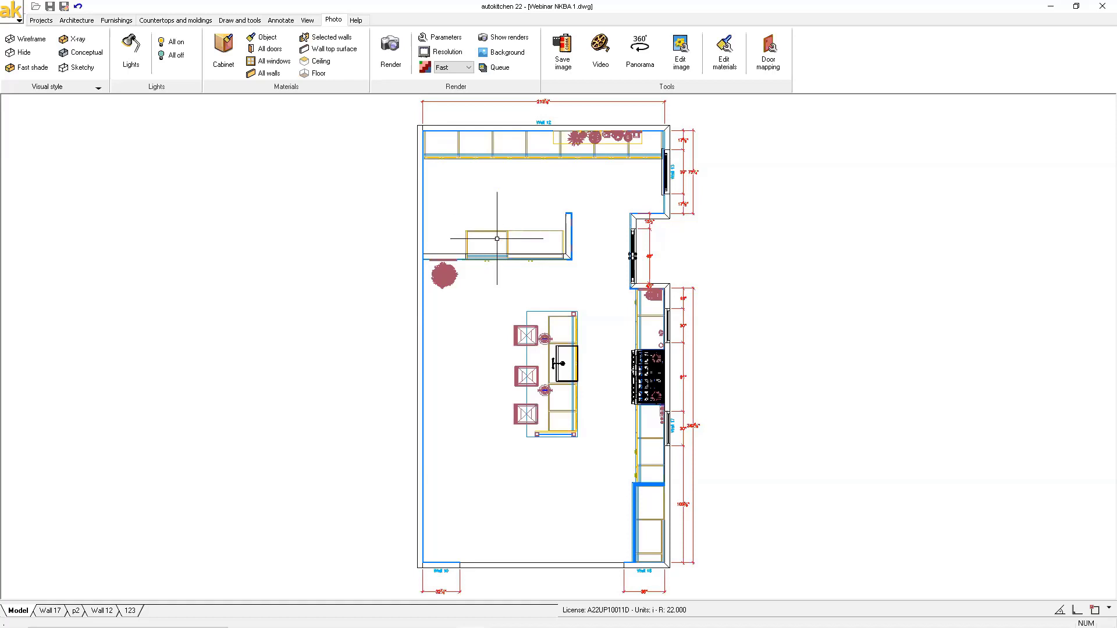
# Step: Load the saved view 1 CLOSER
pyautogui.rightClick(519, 192)
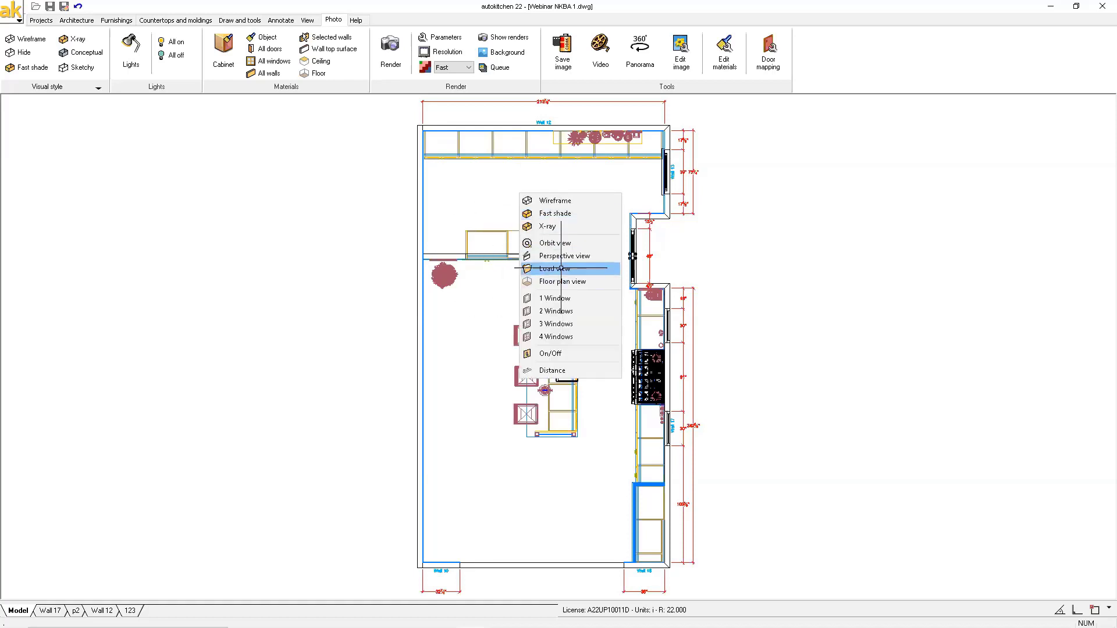
pyautogui.click(560, 265)
pyautogui.click(452, 249)
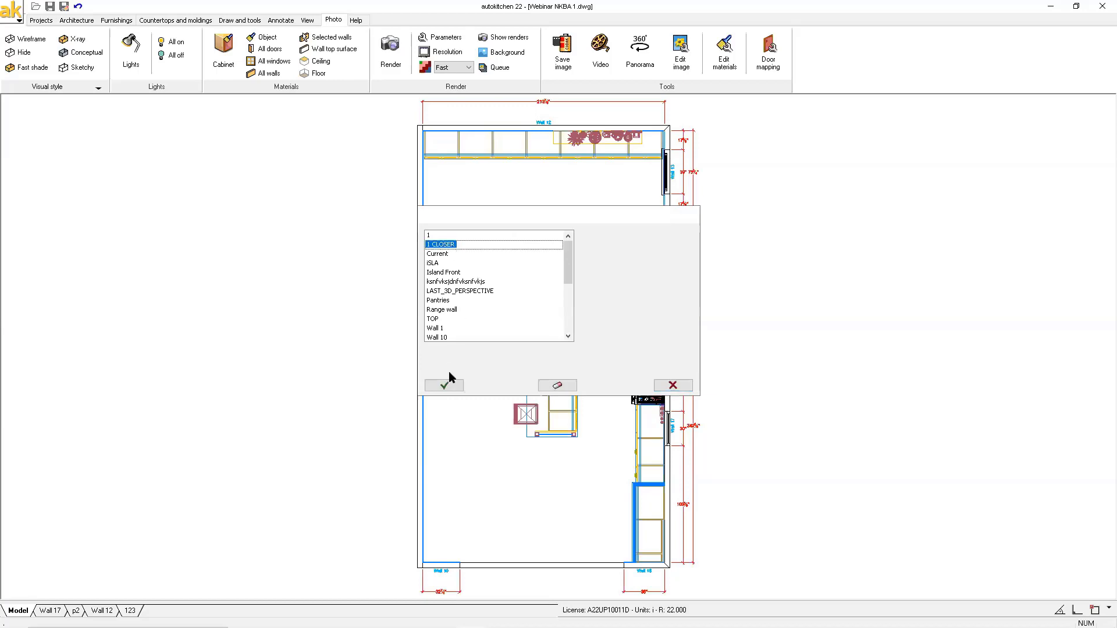
pyautogui.click(443, 385)
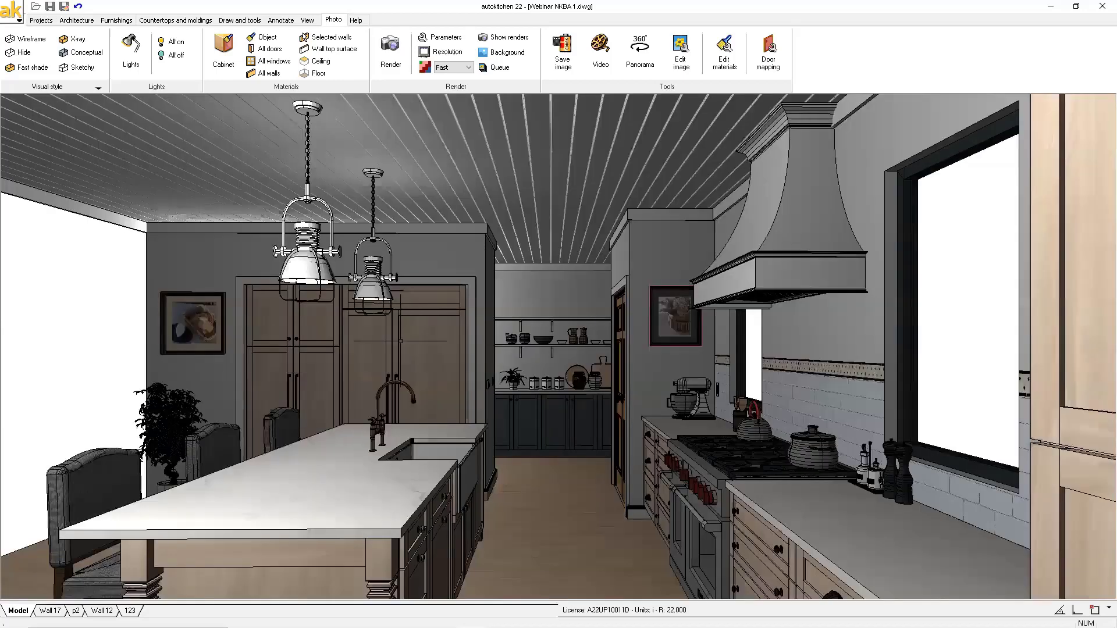
# Step: Check which canvas material the framed picture beside the range hood uses in its surface finish settings, and leave them unchanged
pyautogui.click(660, 308)
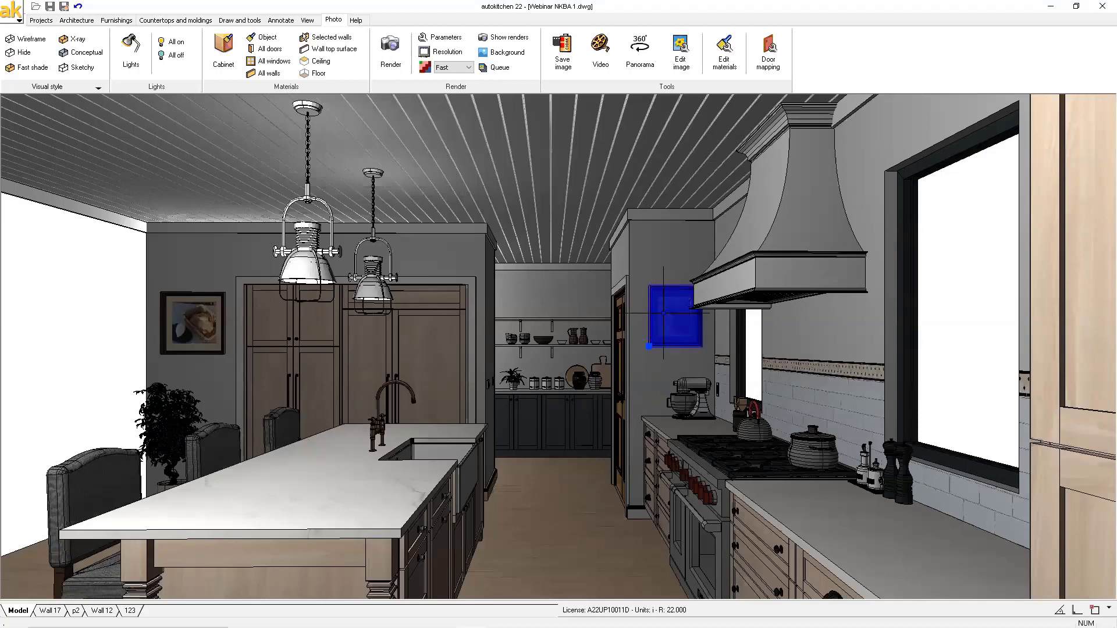
pyautogui.press('Escape')
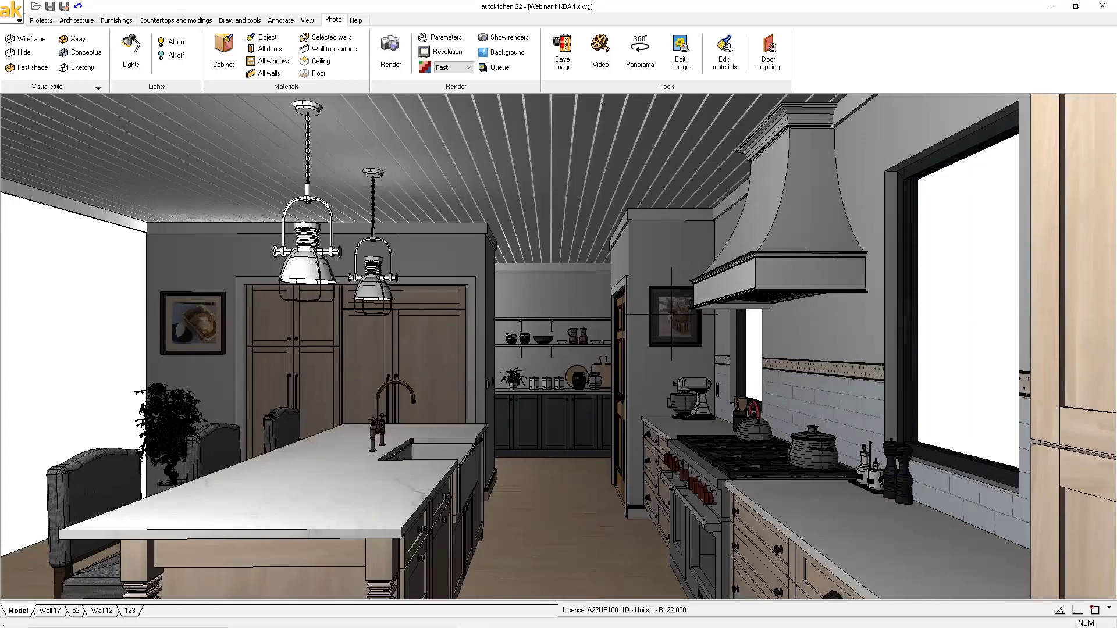
pyautogui.click(671, 314)
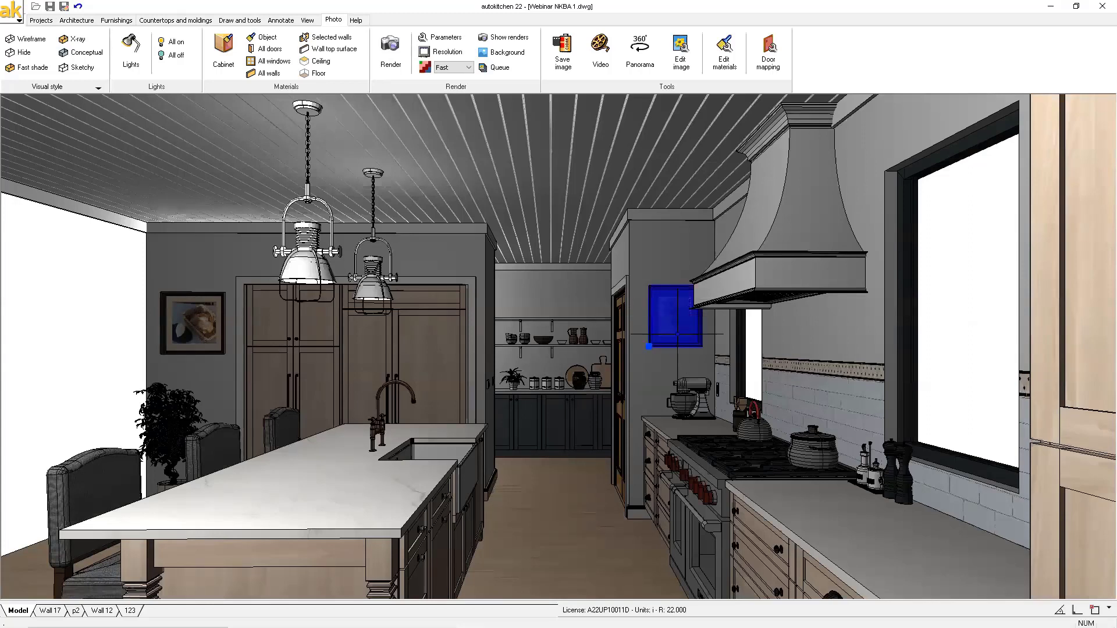
pyautogui.rightClick(687, 309)
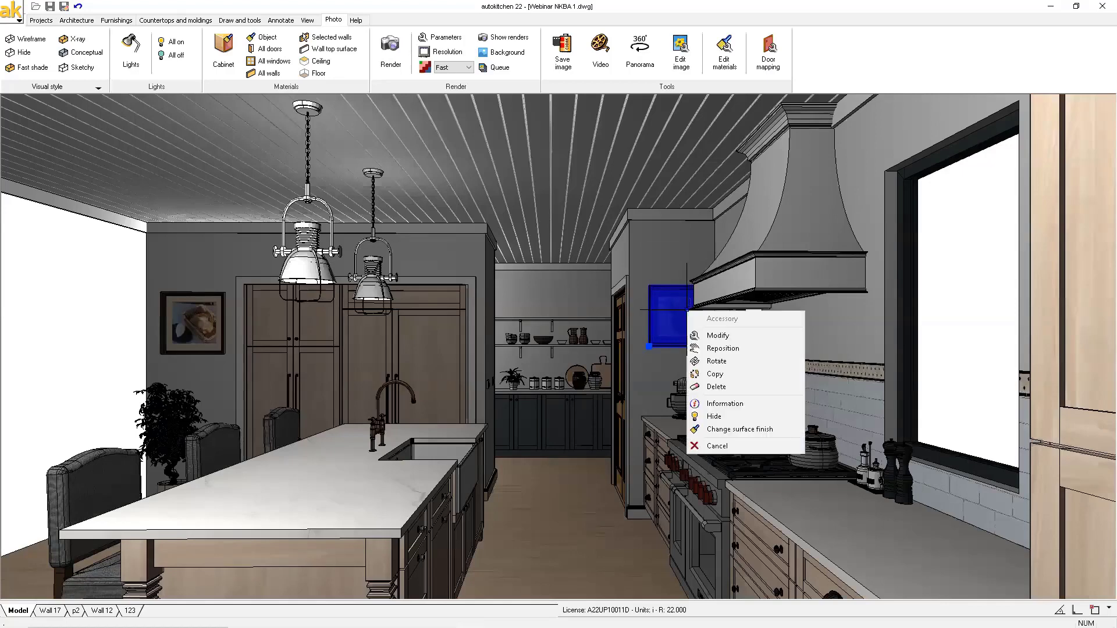
pyautogui.click(732, 429)
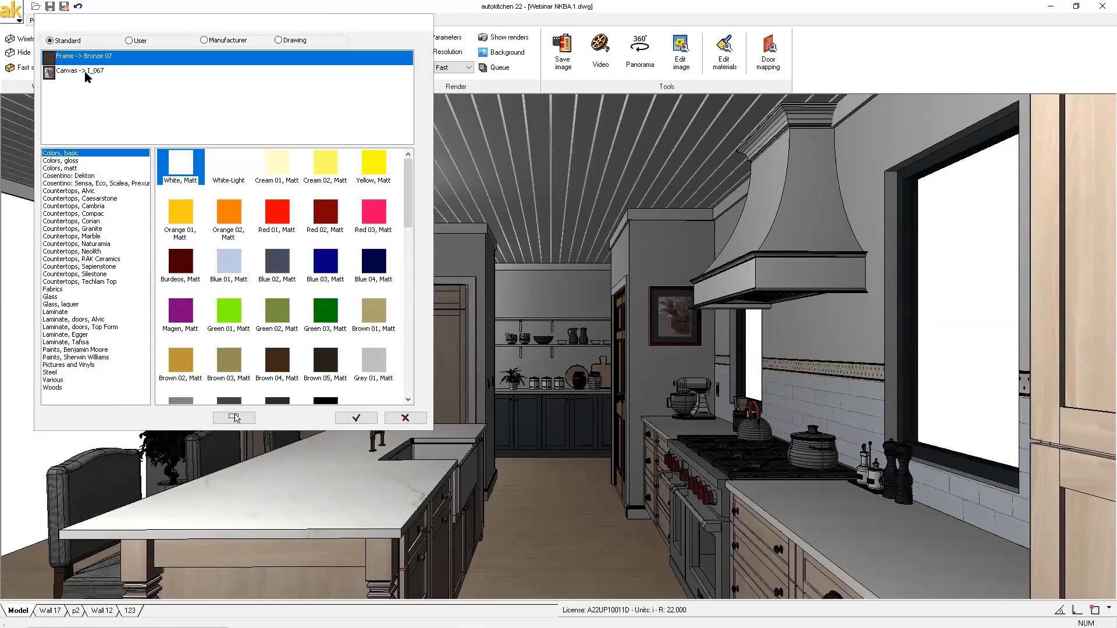
pyautogui.click(85, 76)
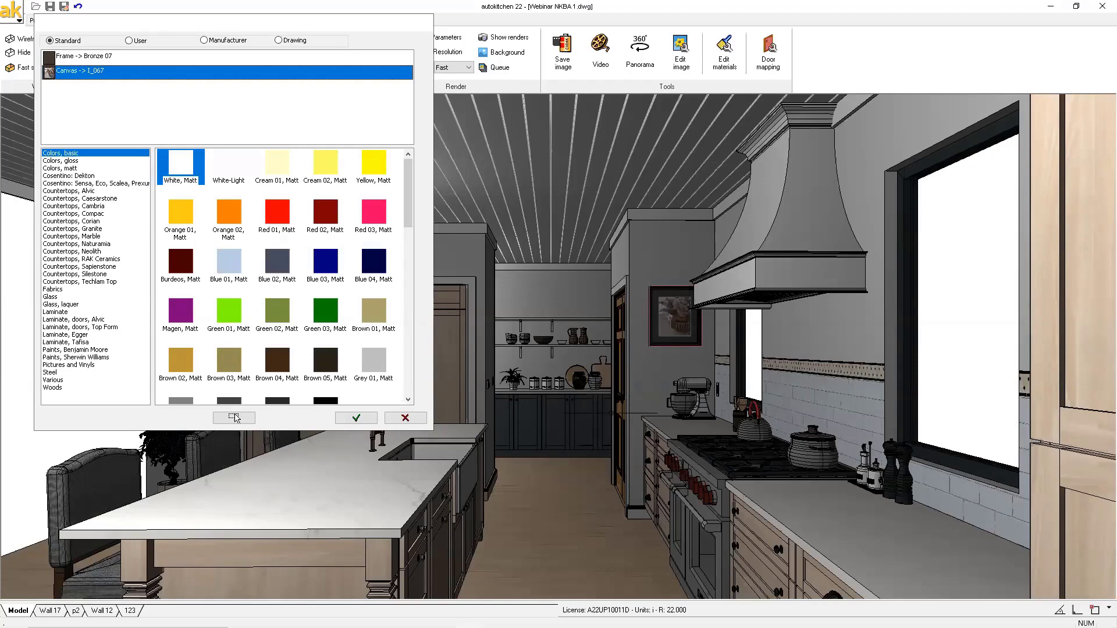
pyautogui.click(410, 418)
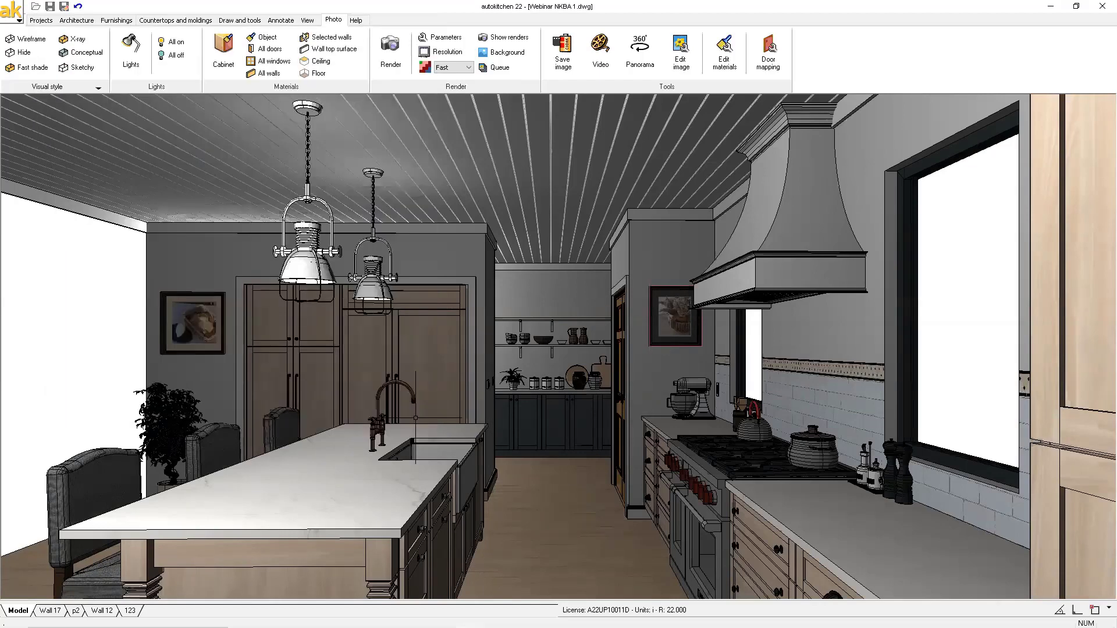
# Step: Edit the I_067 material of the framed picture beside the range hood, replacing its pattern image with 11.JPG from the High material folder
pyautogui.click(725, 62)
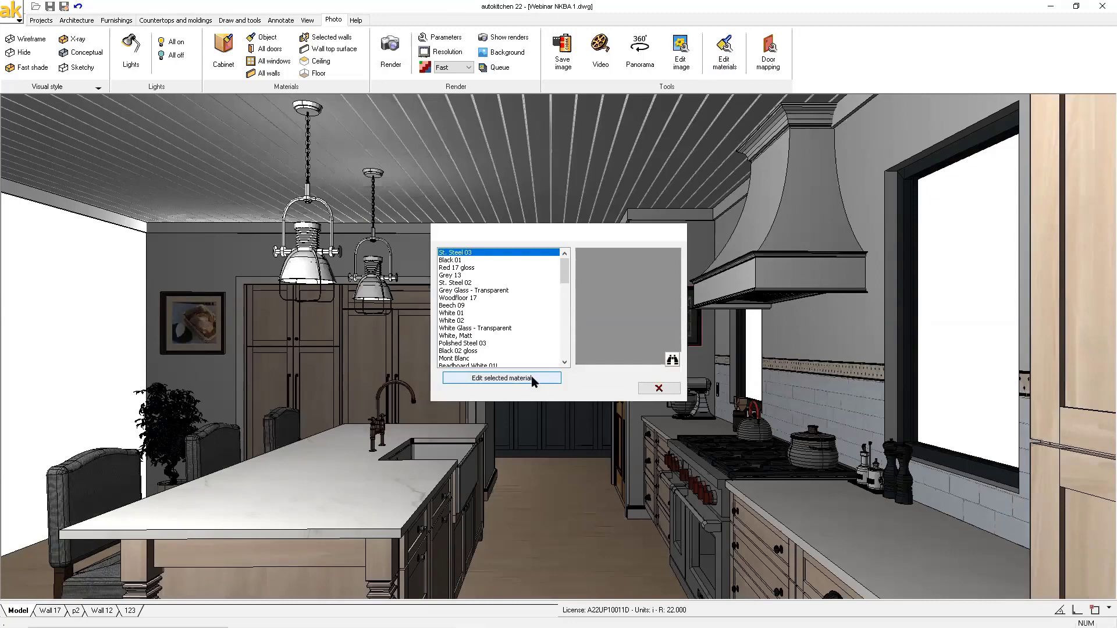
pyautogui.scroll(-10, 496, 311)
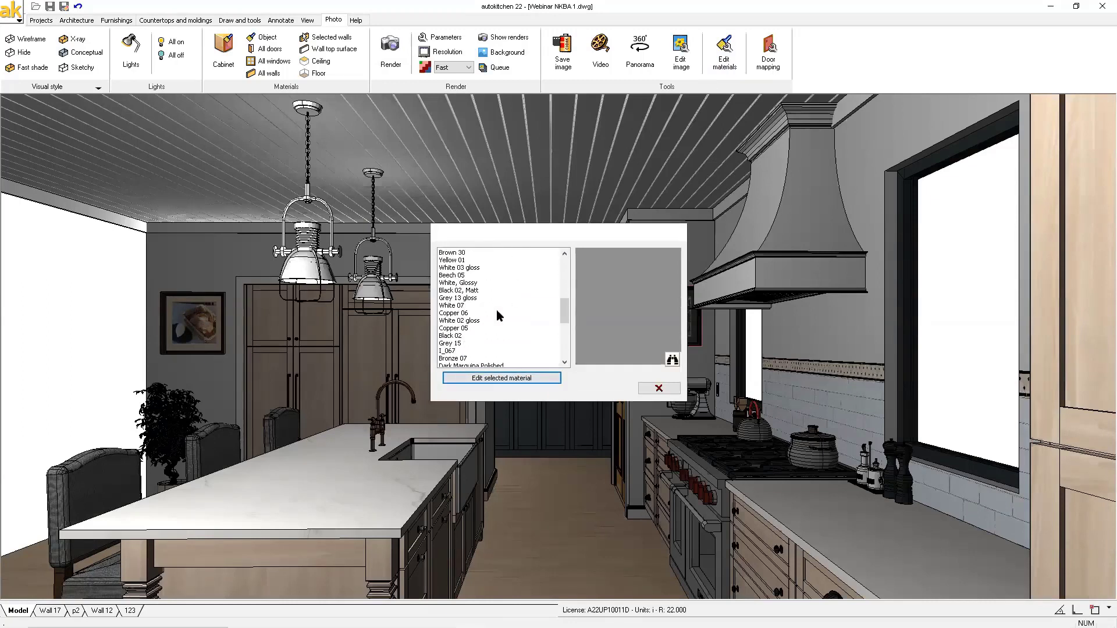
pyautogui.click(458, 351)
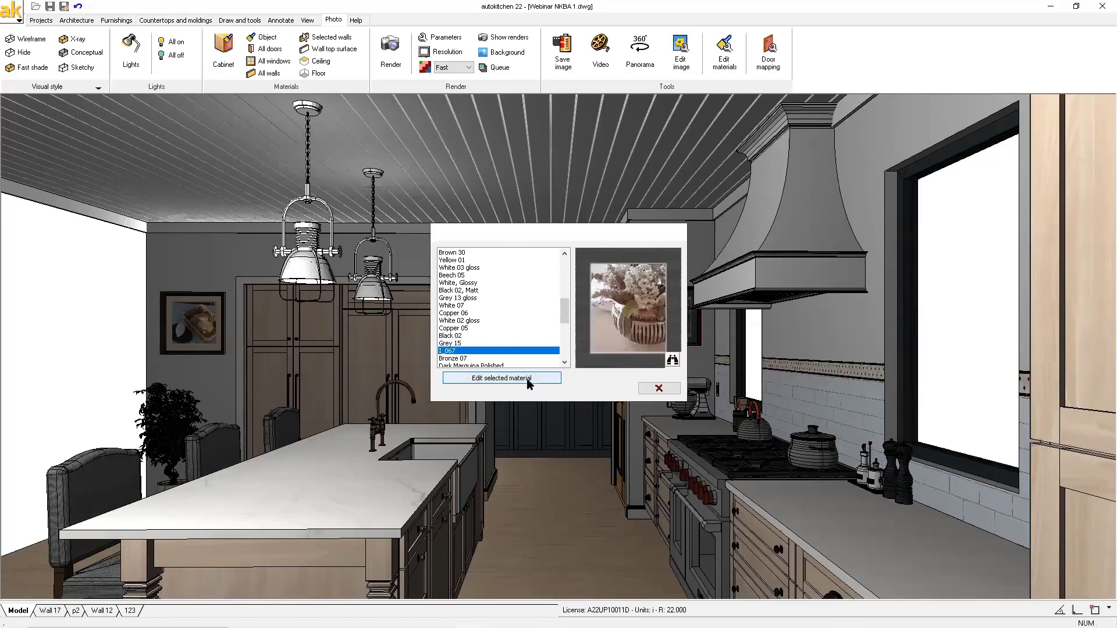
pyautogui.click(501, 378)
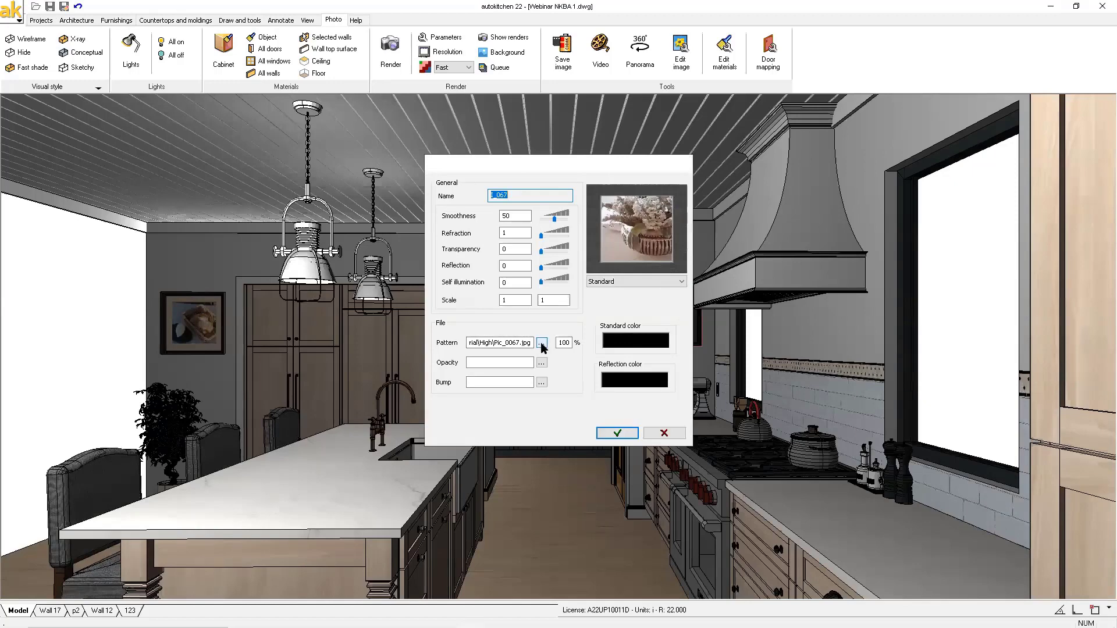
pyautogui.click(541, 343)
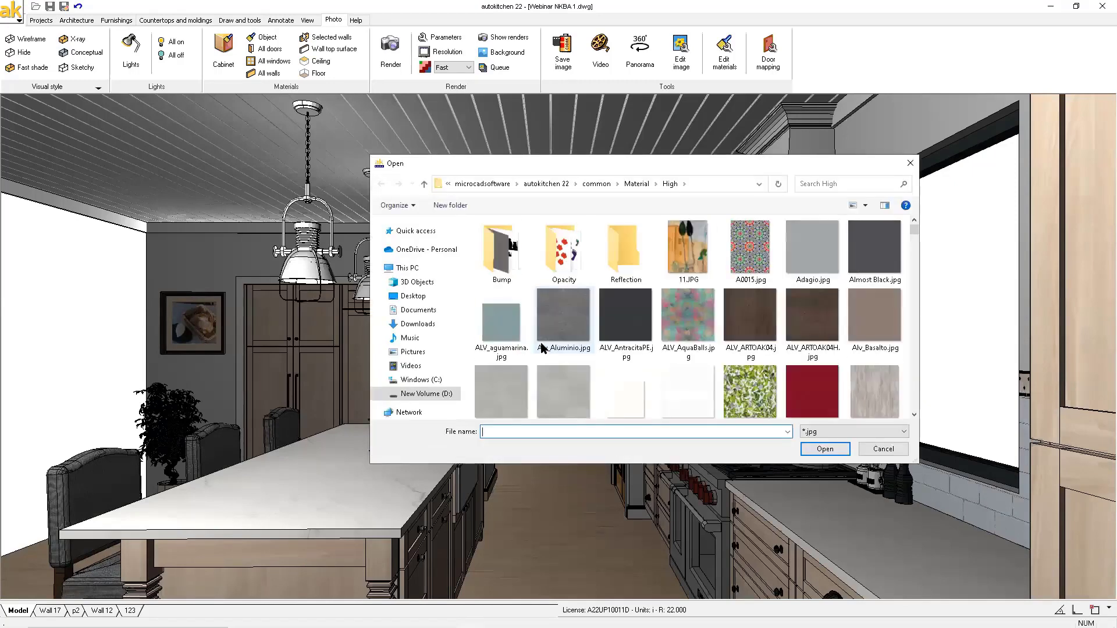
pyautogui.click(681, 245)
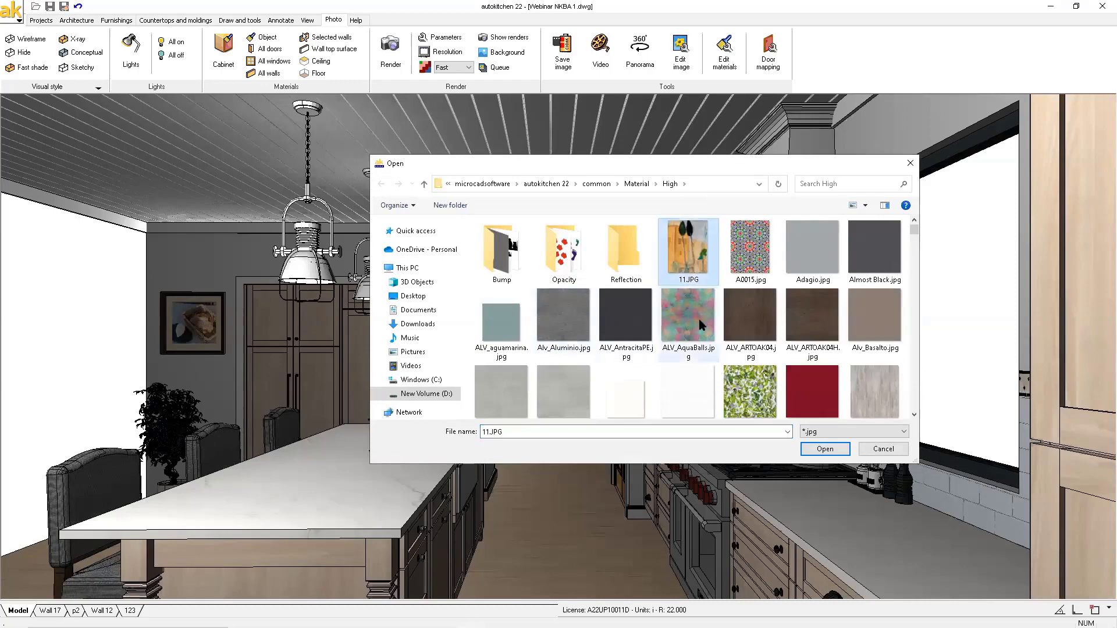
pyautogui.click(822, 449)
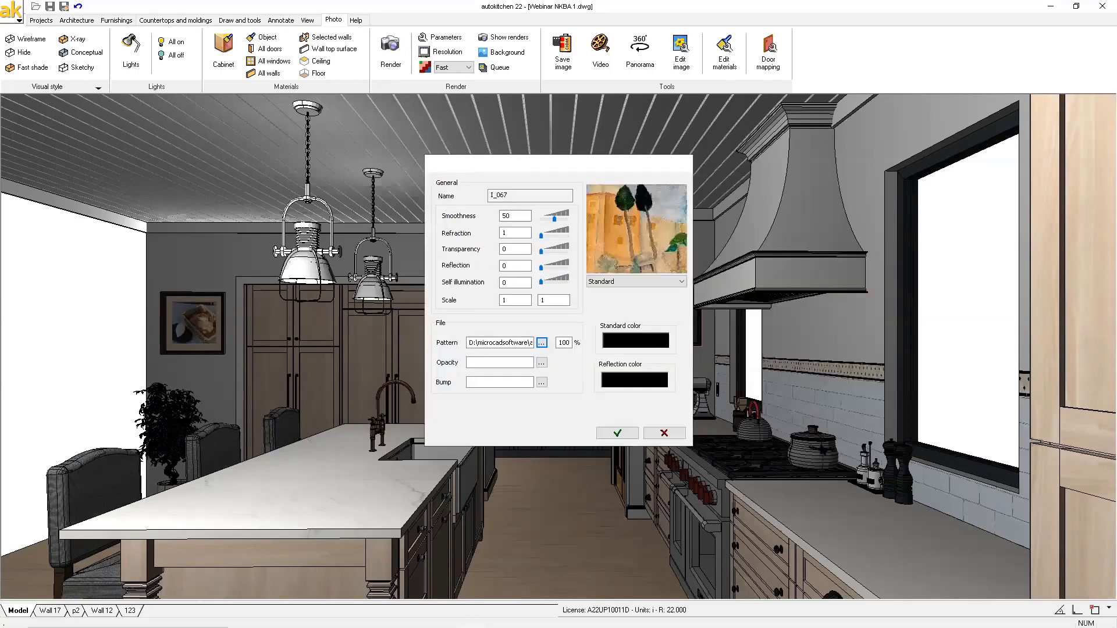
pyautogui.click(617, 434)
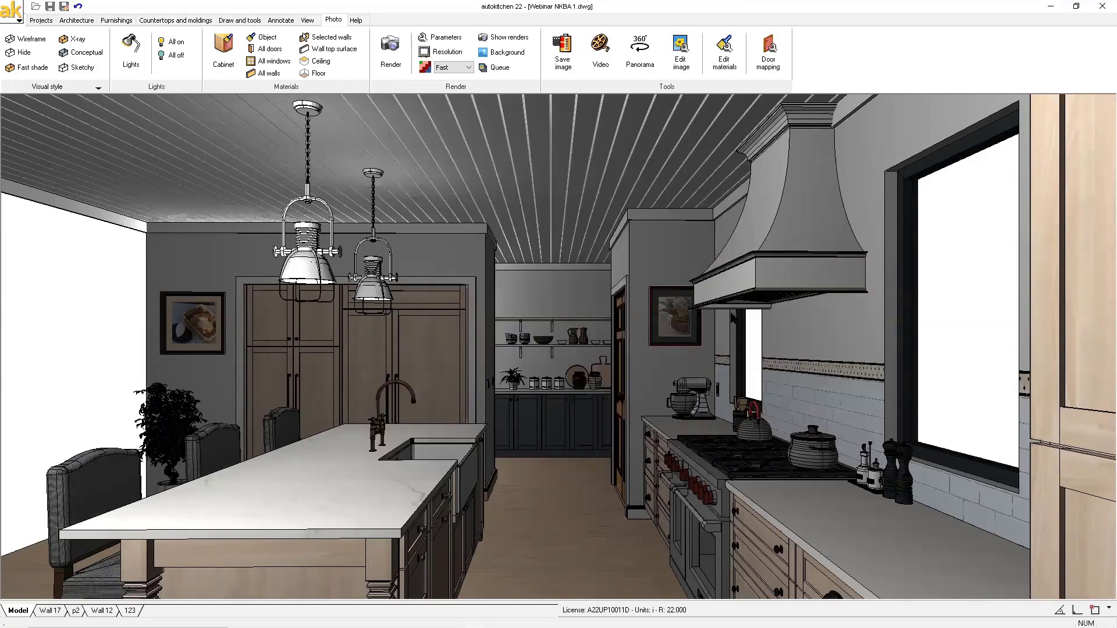
pyautogui.click(657, 388)
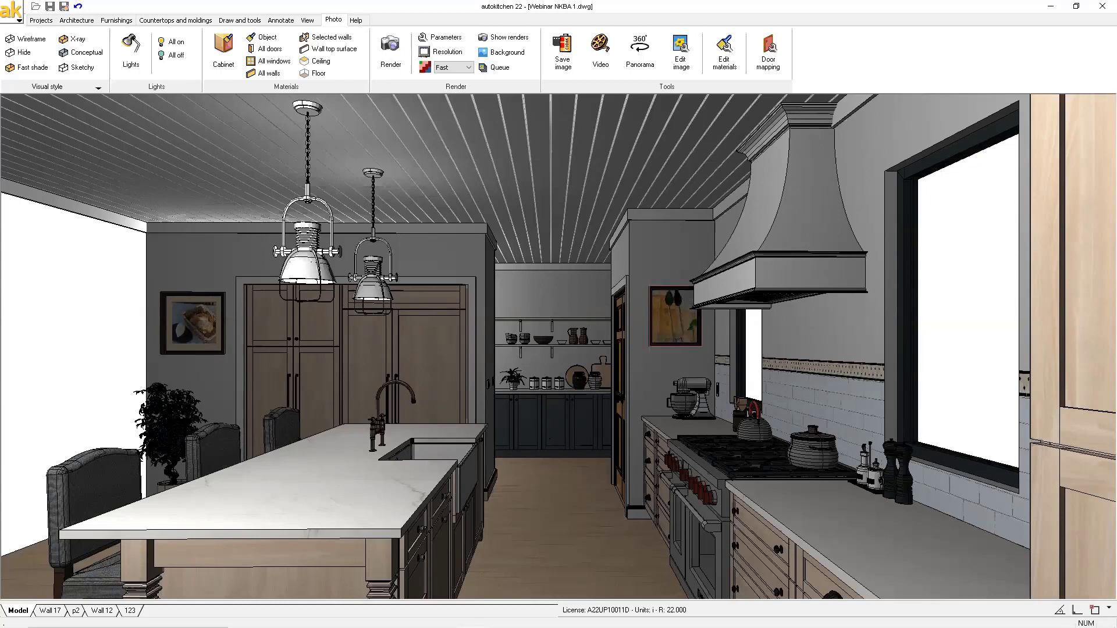
# Step: Turn off Global light in the render parameters and accept the settings
pyautogui.moveTo(502, 627)
pyautogui.click(445, 37)
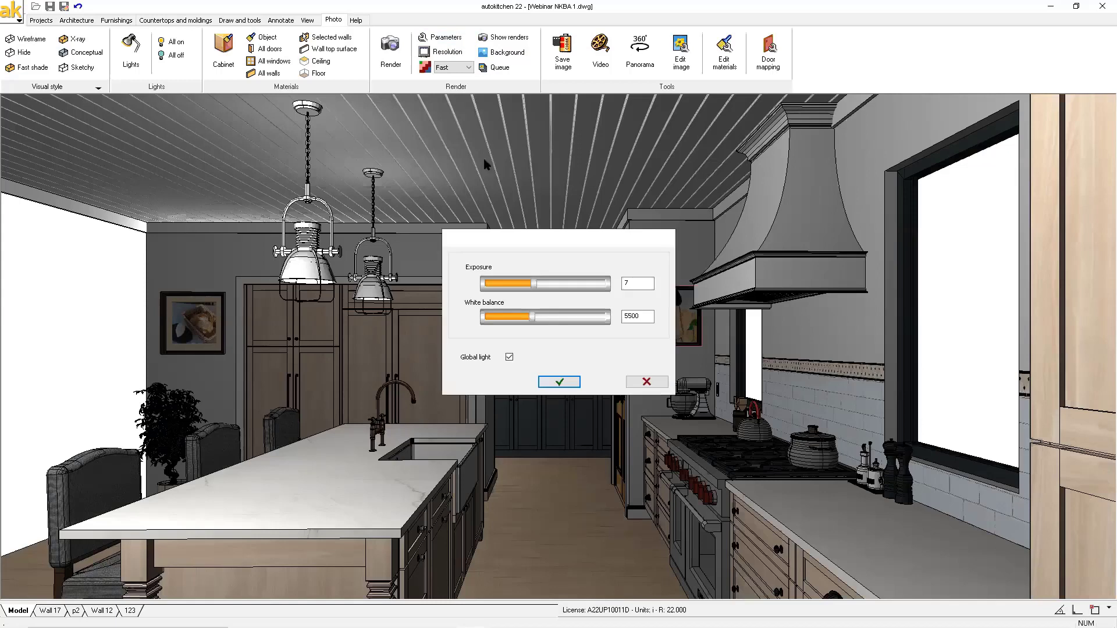
pyautogui.click(510, 356)
pyautogui.click(567, 384)
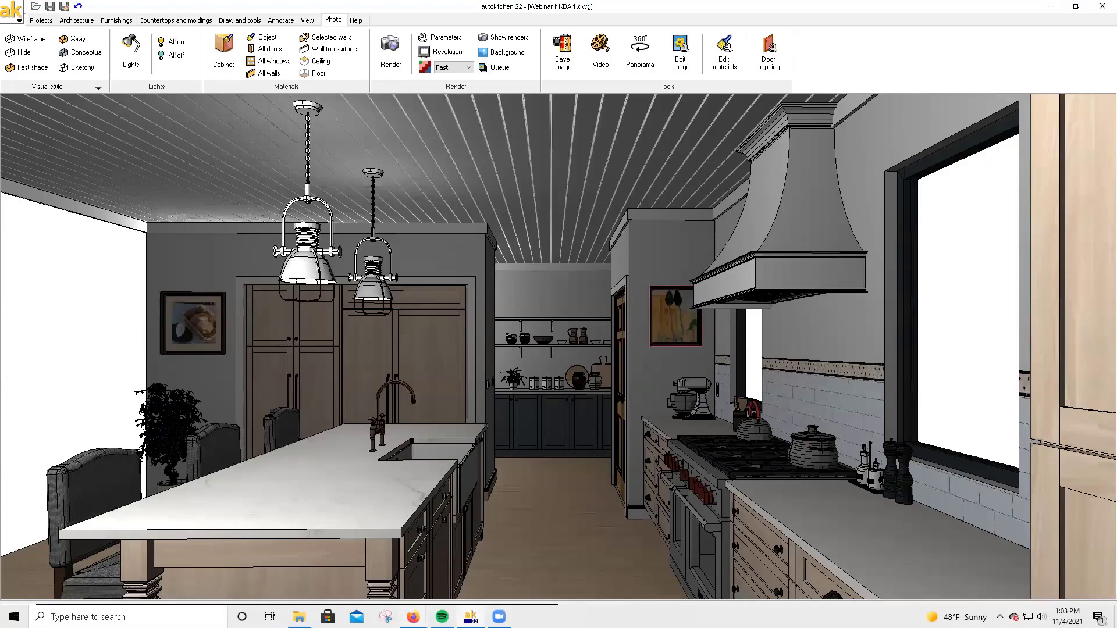
# Step: Switch to the presentation's closing Color Renders slide
pyautogui.moveTo(413, 616)
pyautogui.click(385, 584)
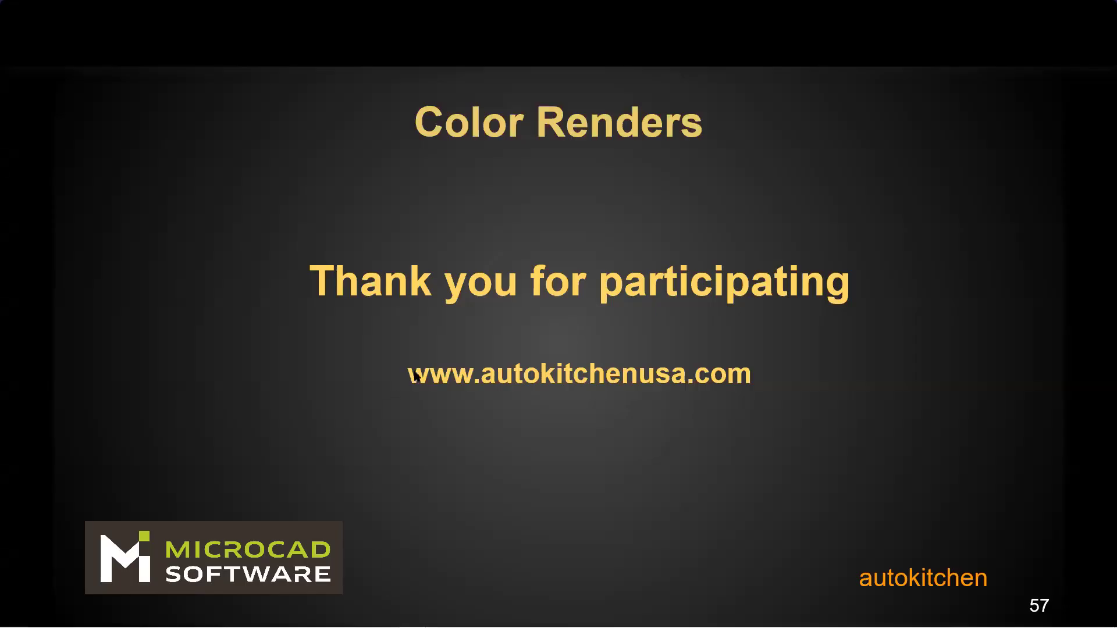